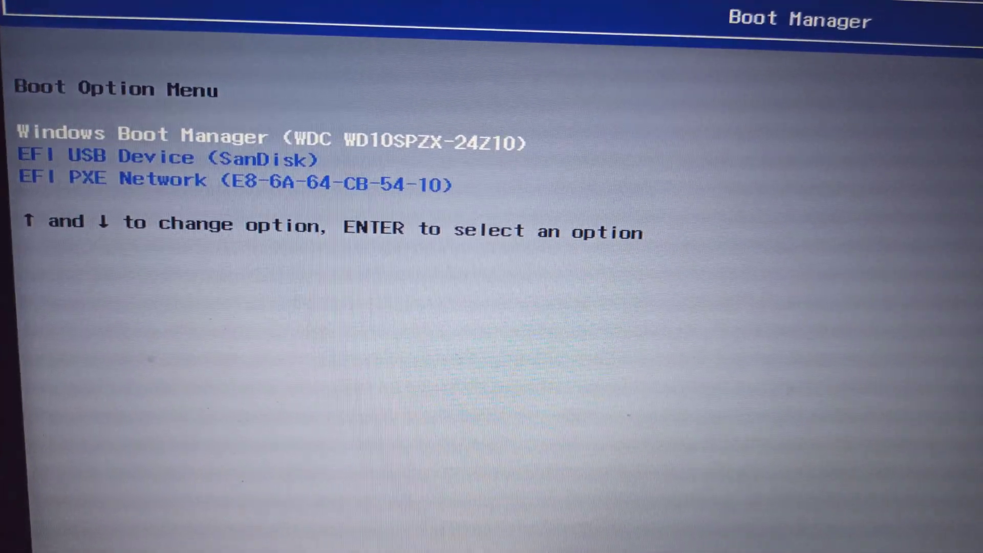
Step: Boot from EFI USB Device (SanDisk) in the Boot Option Menu
key(Down)
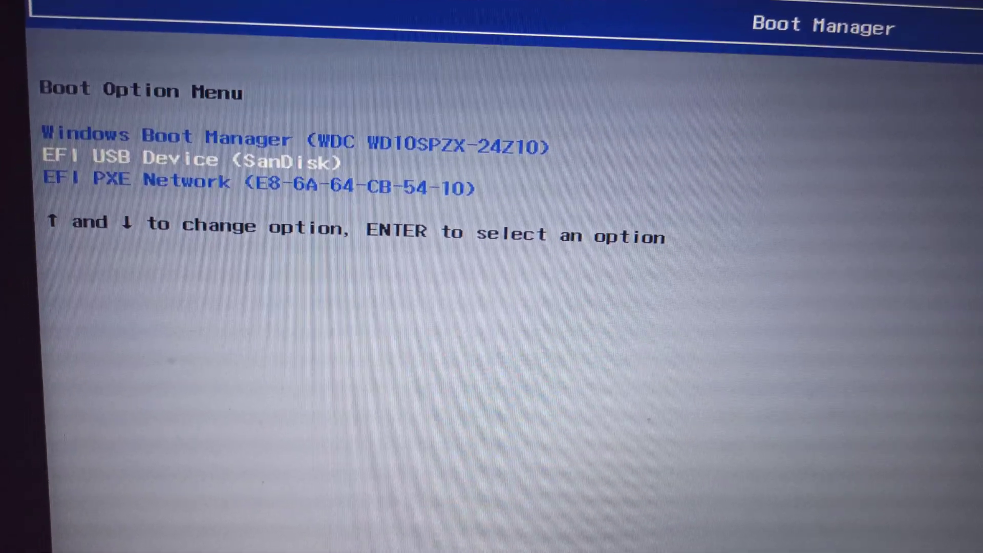
key(Return)
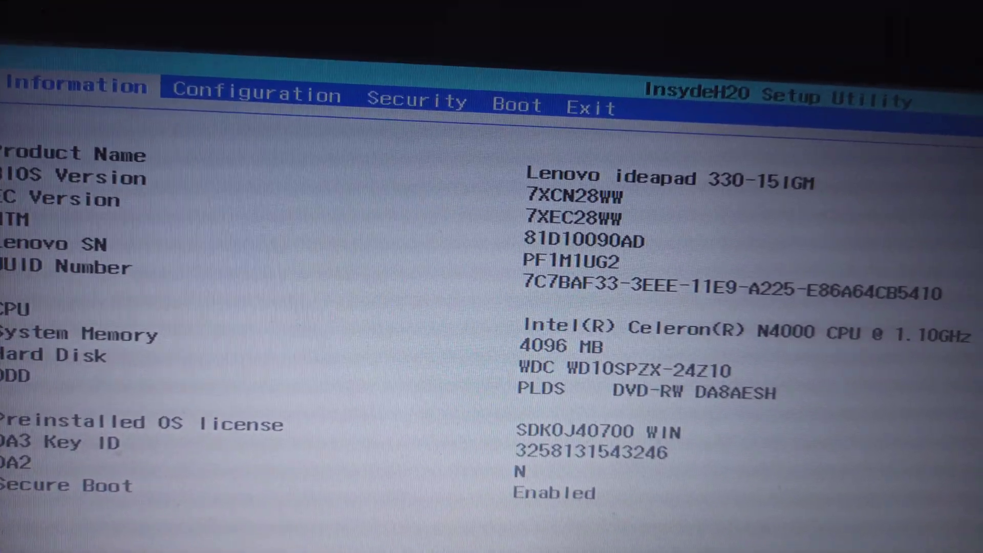
Step: Move past the Configuration tab to the Security tab showing Secure Boot Enabled
key(Right)
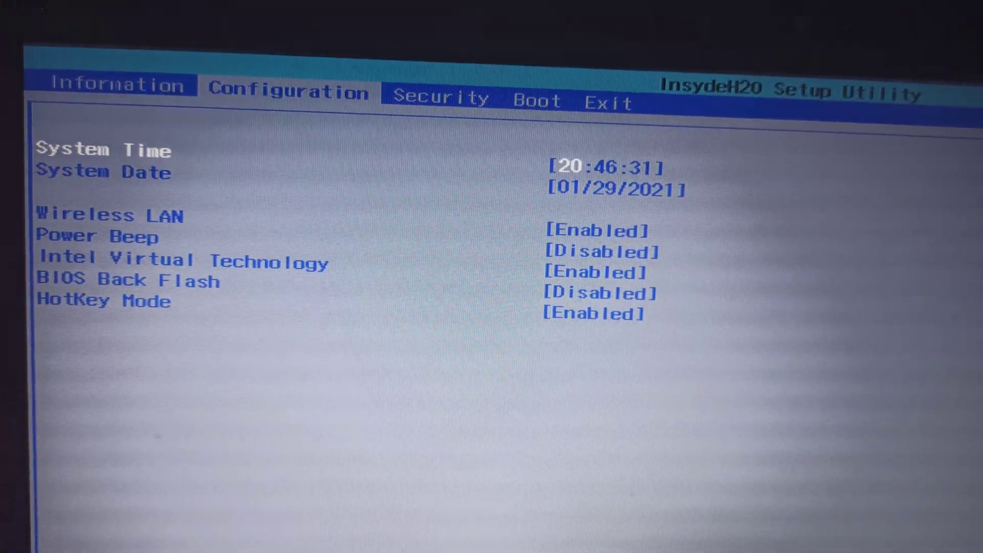
key(Right)
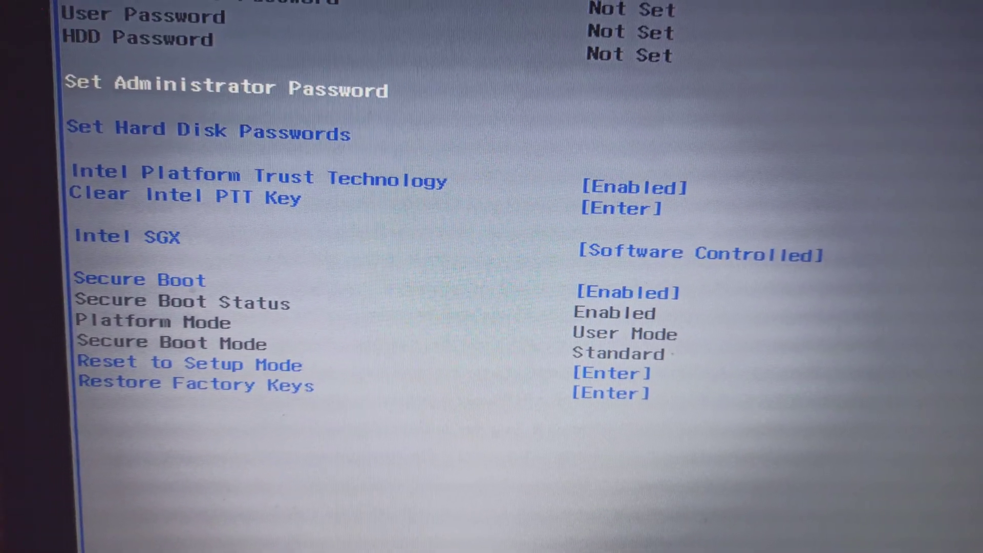
Step: Change the Secure Boot setting from Enabled to Disabled
key(Down)
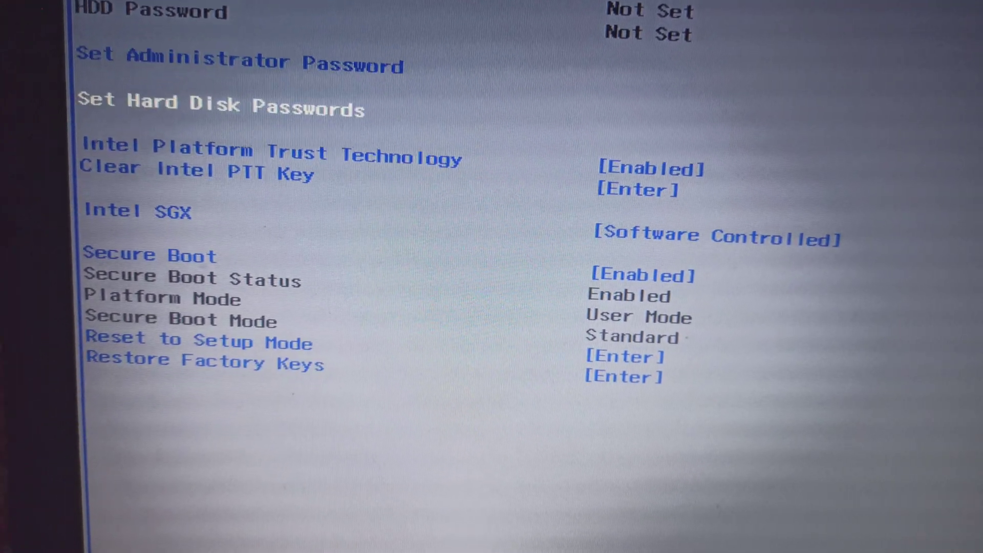
key(Down)
key(Down)
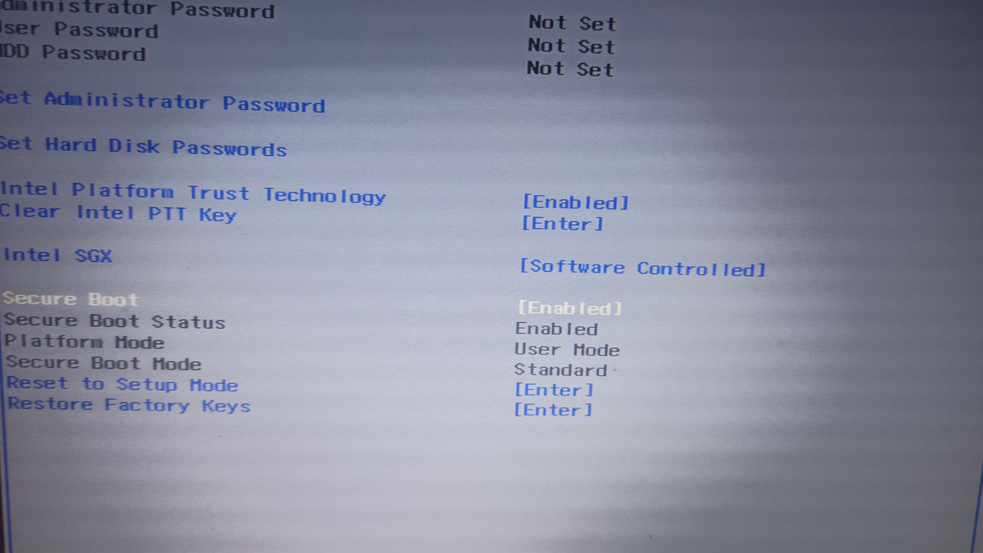
key(Return)
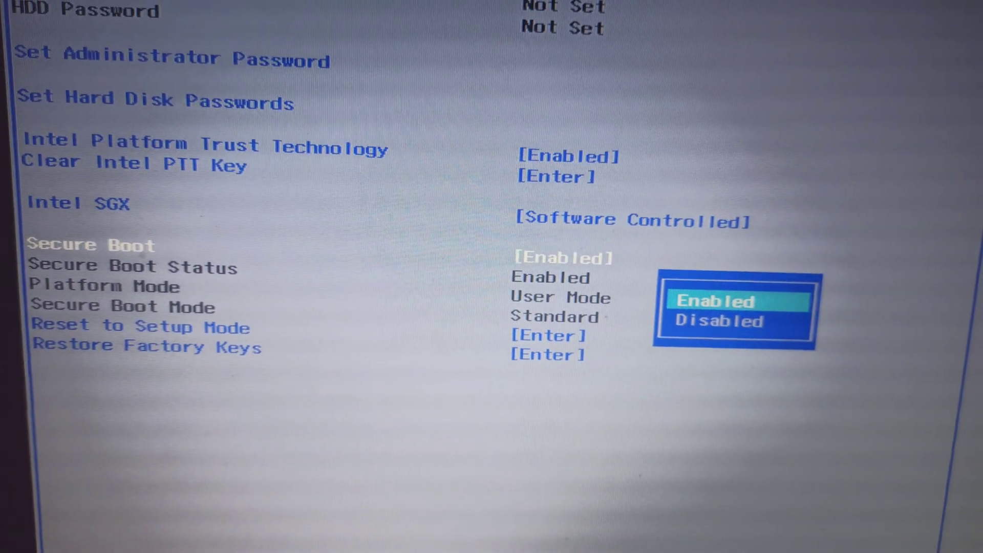
key(Down)
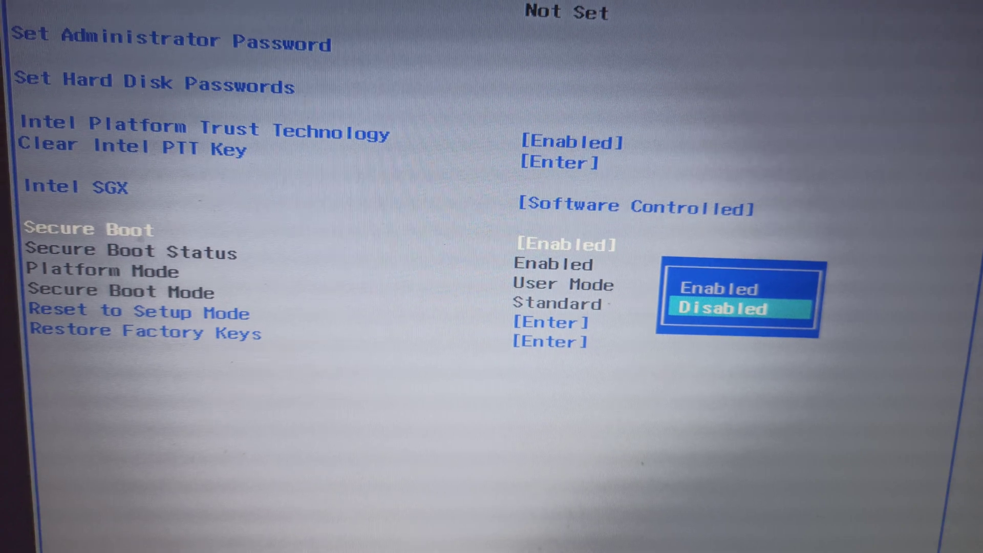
key(Return)
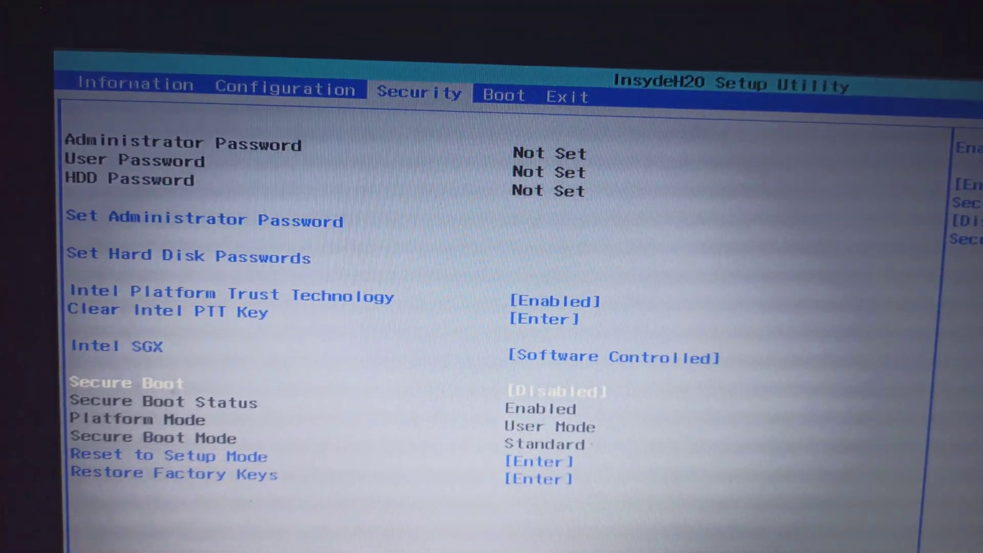
Step: Choose Exit Saving Changes on the Exit tab to keep Secure Boot disabled
key(Right)
key(Right)
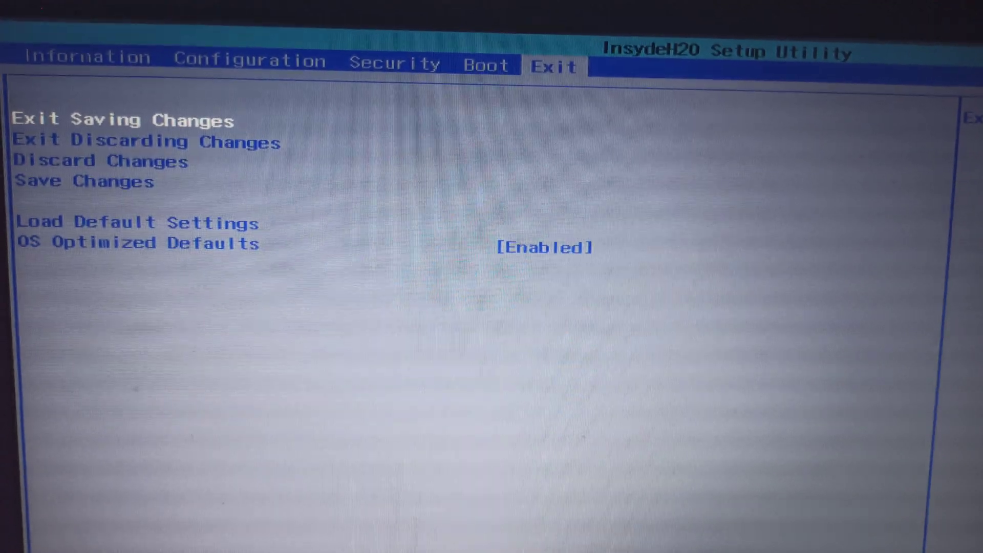
key(Return)
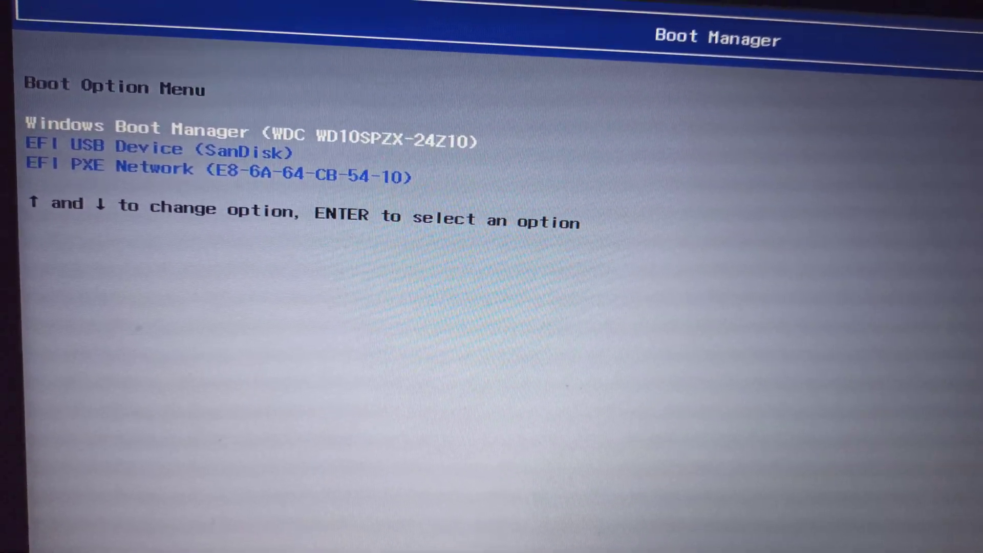
Step: Start EFI USB Device (SanDisk) from the Boot Manager to reach GRUB
key(Return)
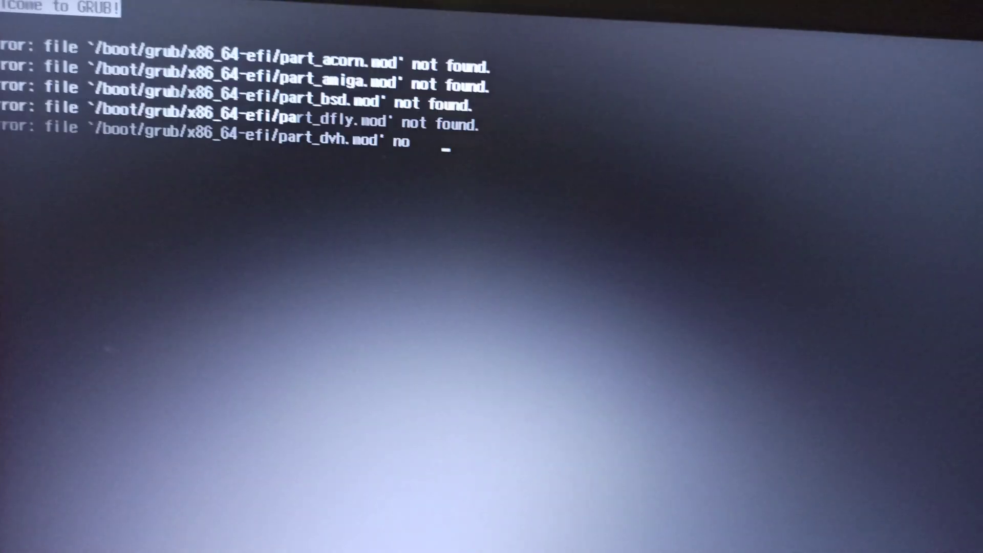